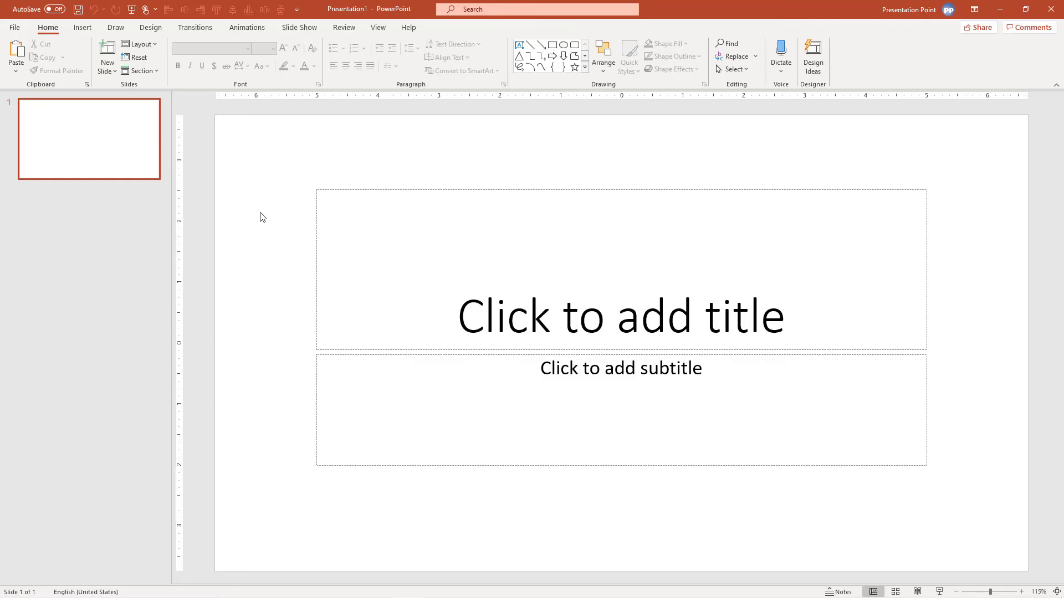
Insert the champagne-bottle conveyor .mov video from this PC so it fills the first slide
left_click(82, 28)
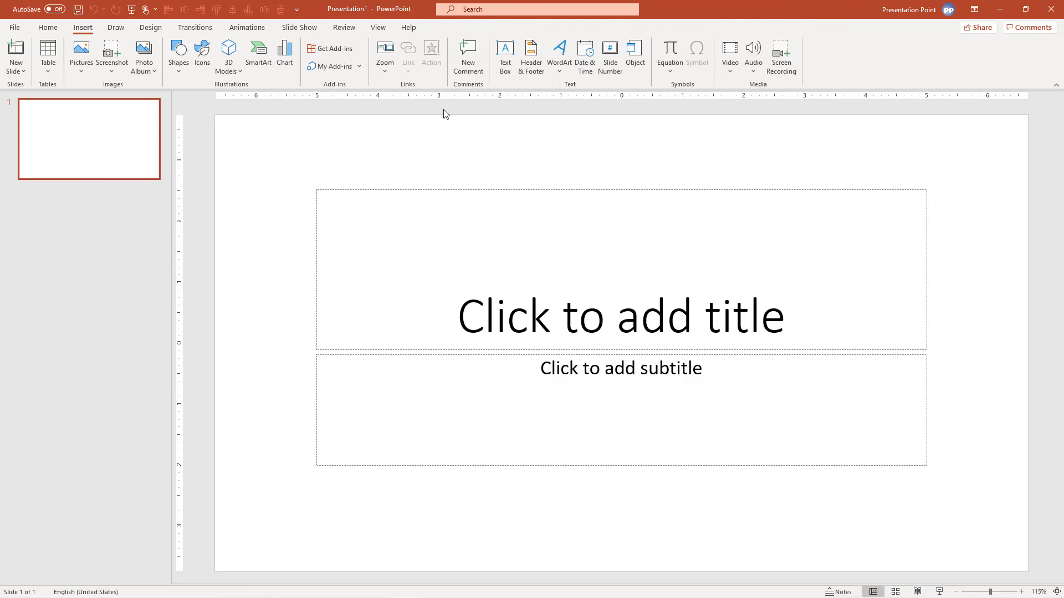
left_click(730, 71)
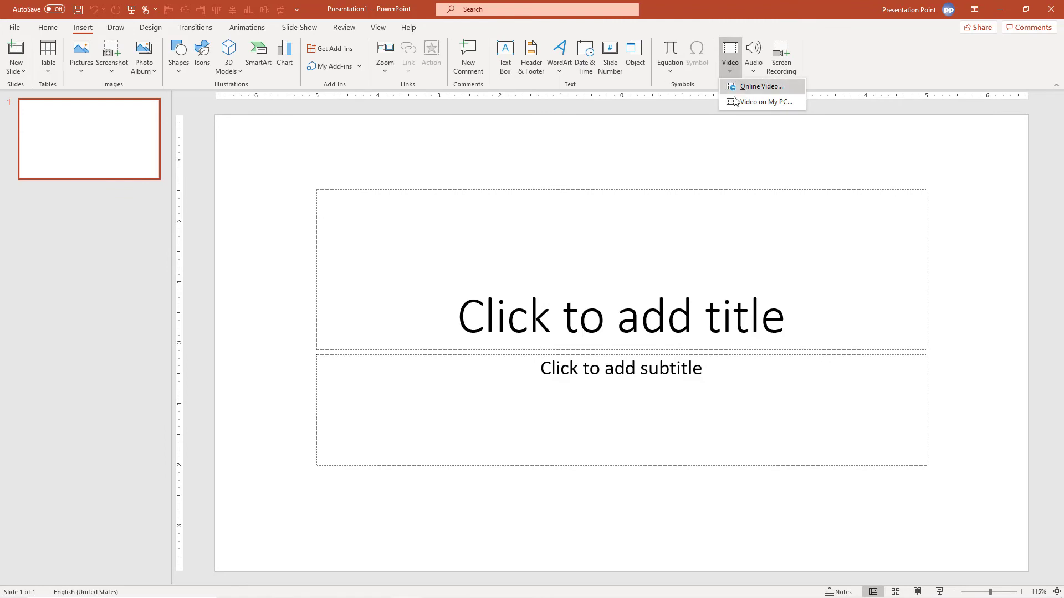
left_click(754, 102)
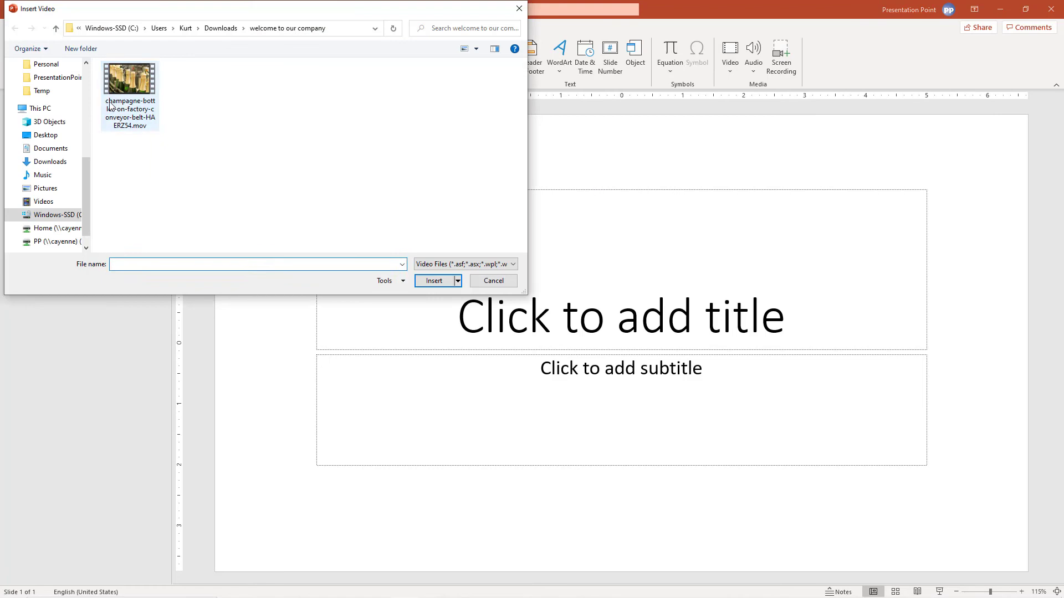
left_click(130, 83)
left_click(428, 284)
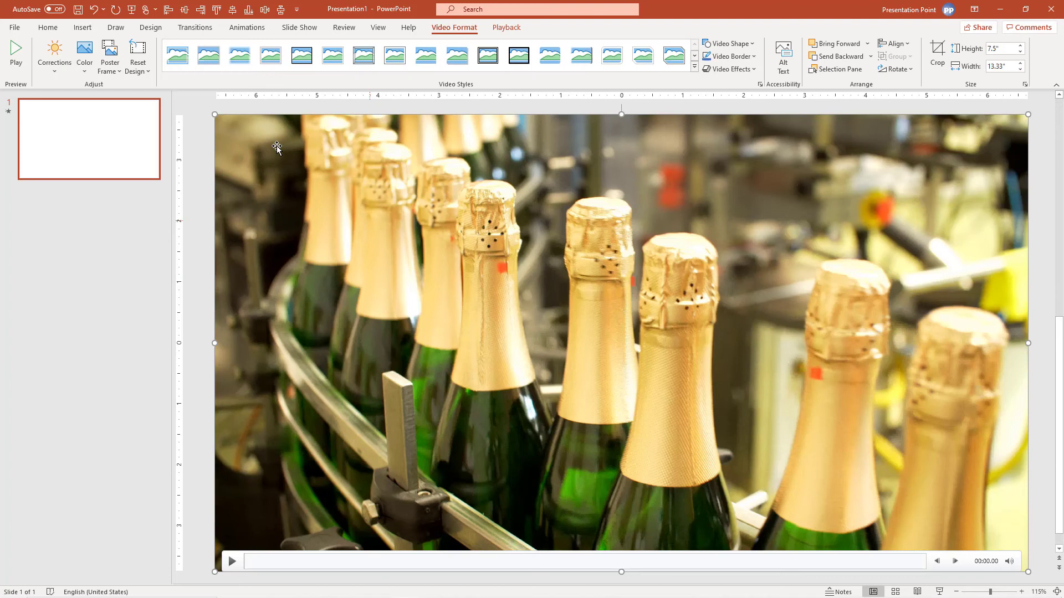
Draw a text box across the top of the video containing 'Welcome to our company'
left_click(82, 27)
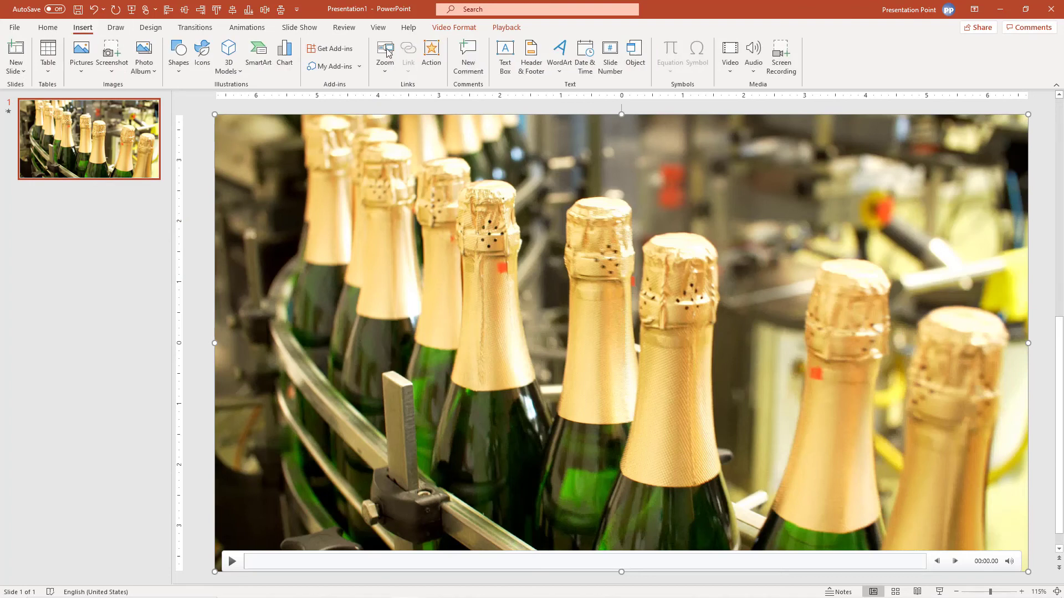
left_click(505, 58)
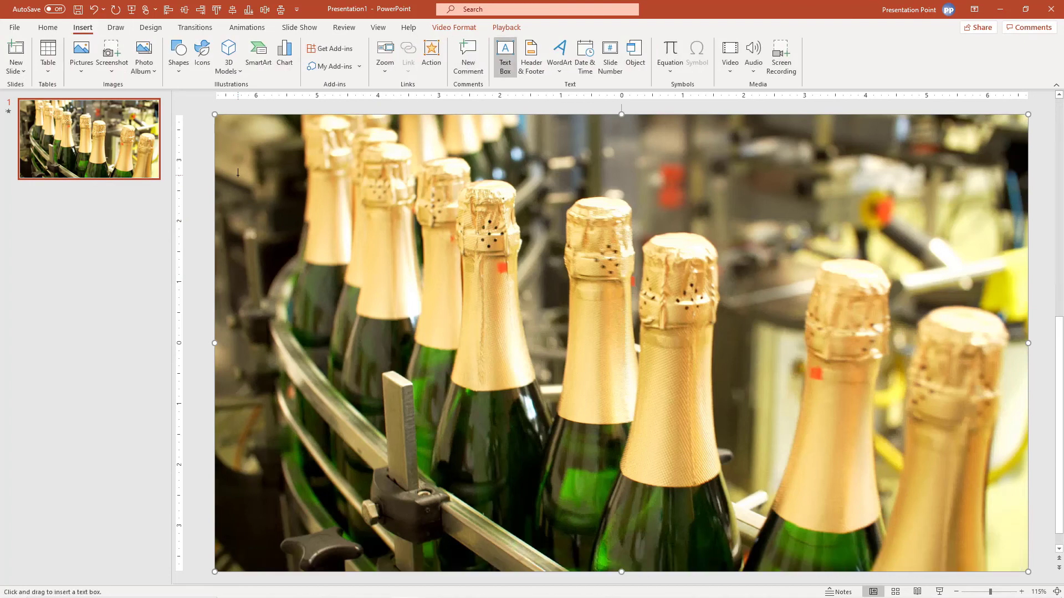
left_click_drag(237, 173, 1000, 271)
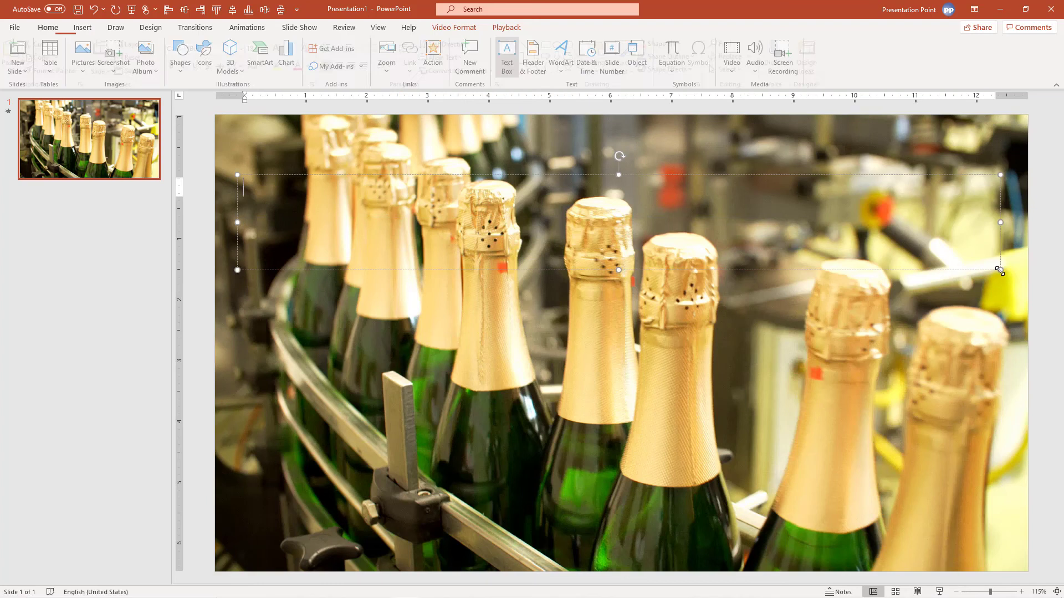
type("We")
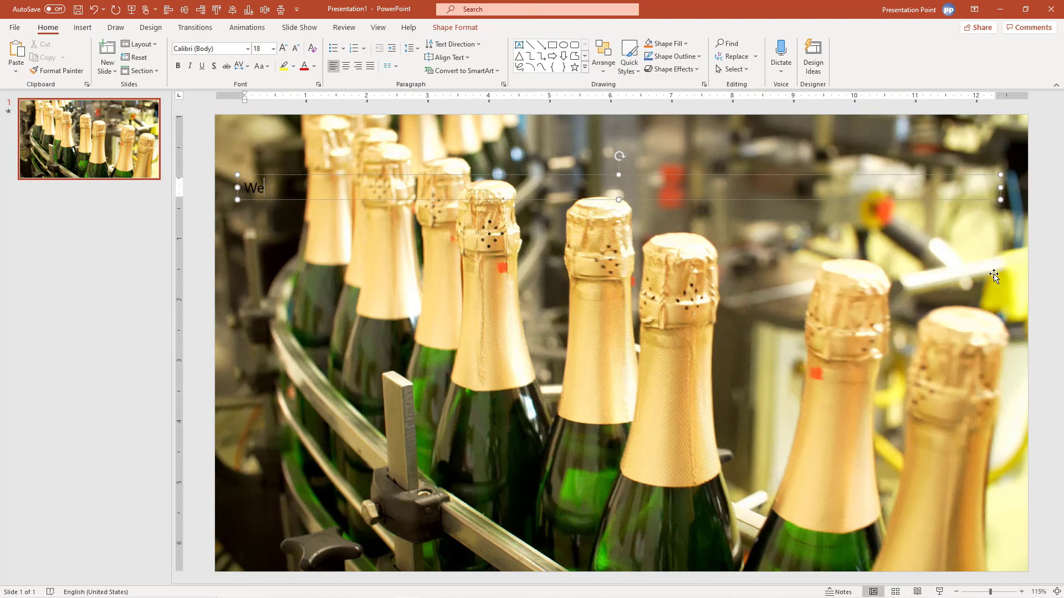
type("lcome to our company")
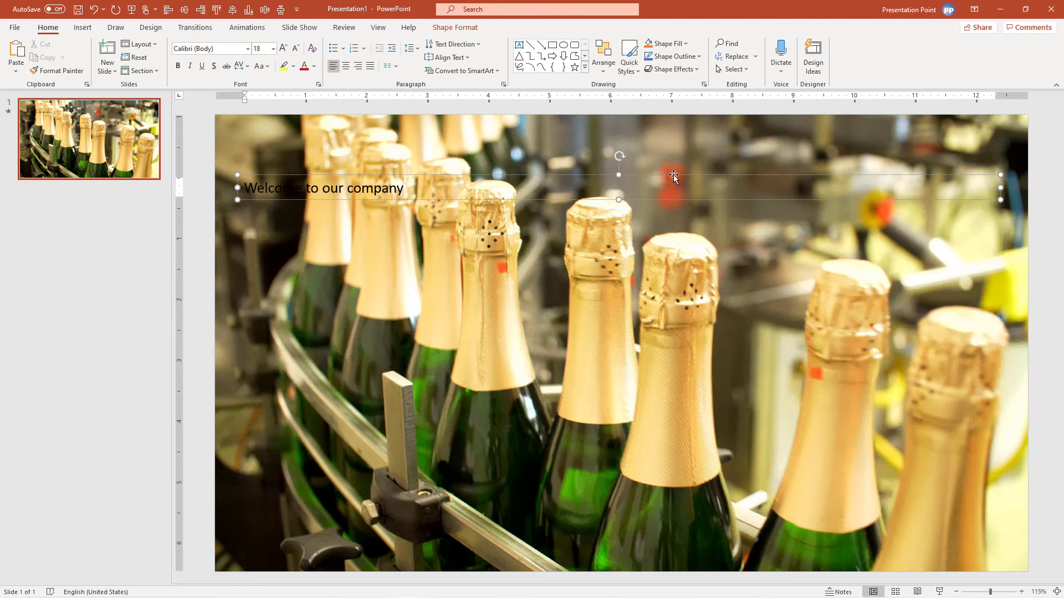
key("Escape")
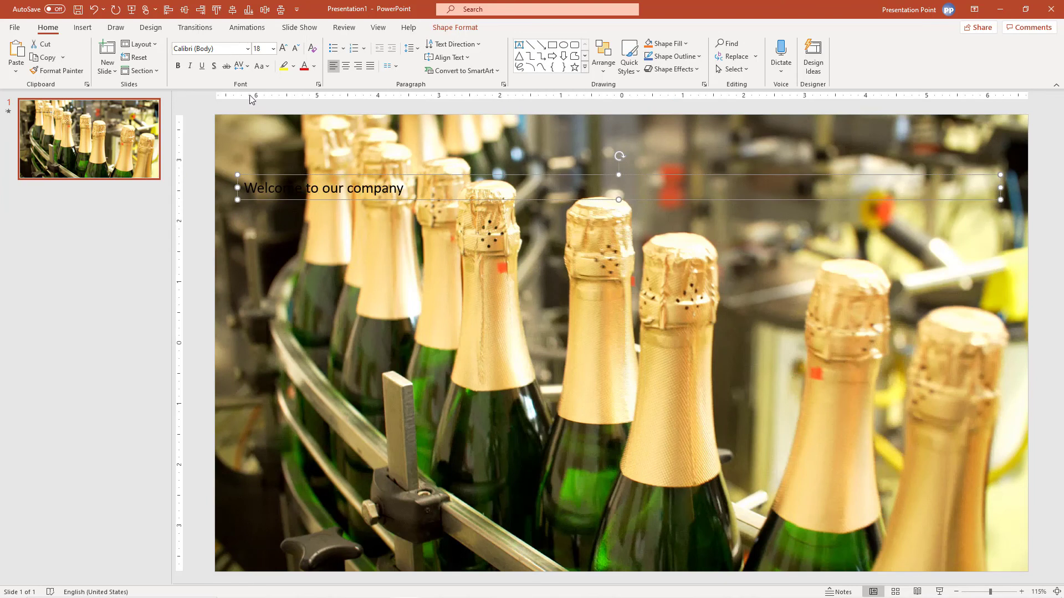
Set the welcome text to Myriad Pro Black in white
left_click(248, 49)
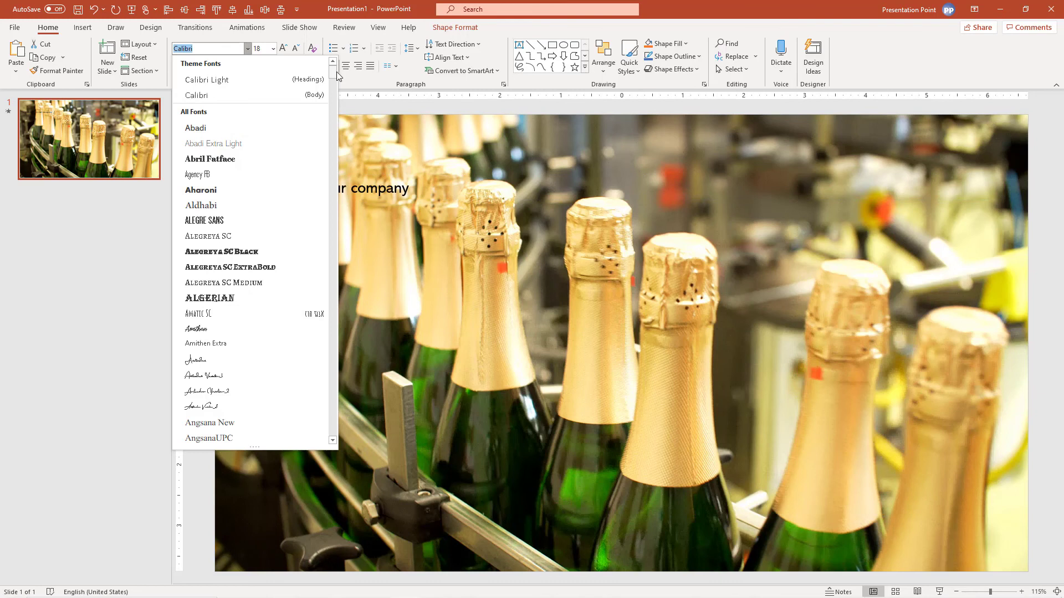
left_click_drag(335, 72, 334, 283)
scroll(266, 286, "down", 6)
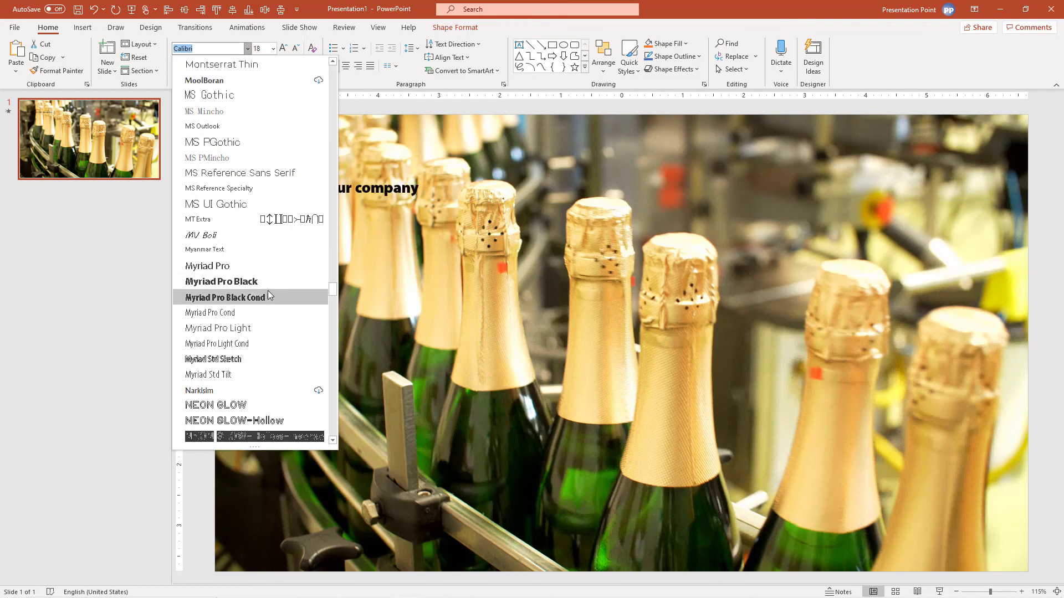
left_click(264, 287)
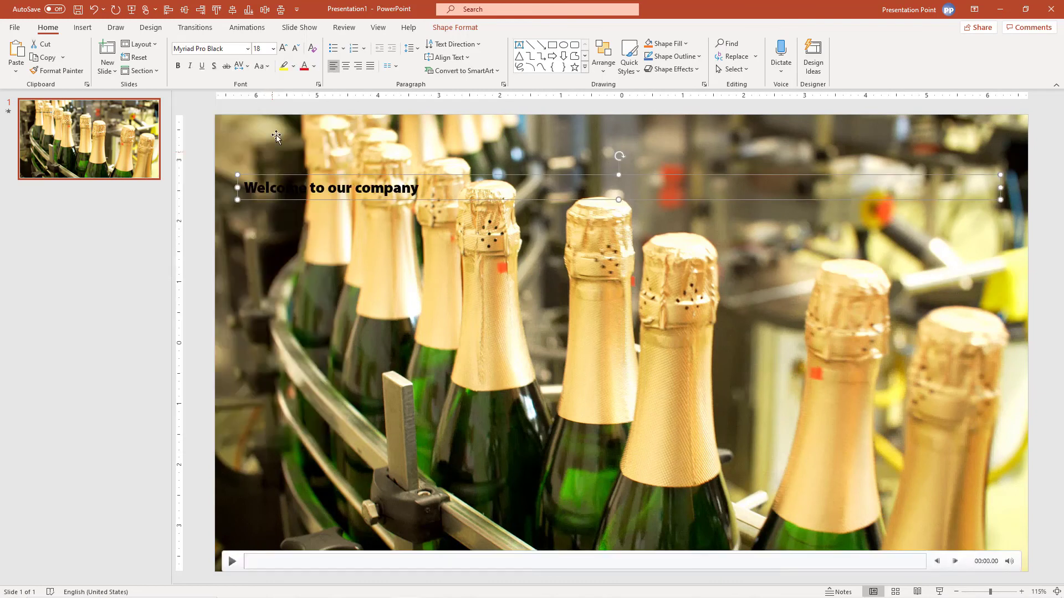
left_click(312, 67)
left_click(306, 97)
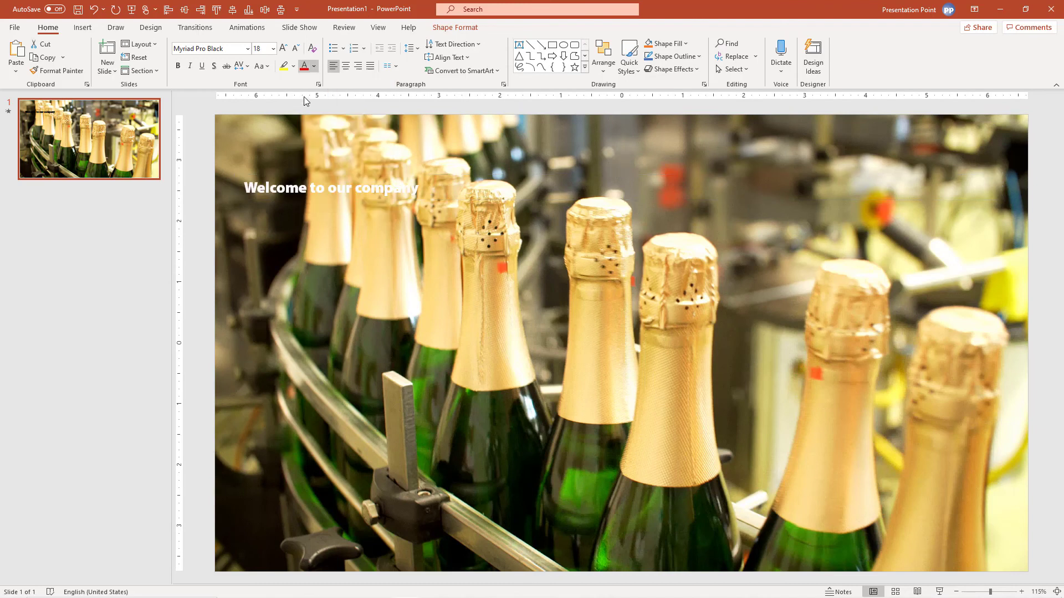
Enlarge the welcome text to 66 pt and centre it in its box
left_click(282, 50)
left_click(282, 49)
left_click(281, 49)
left_click(281, 49)
left_click(281, 49)
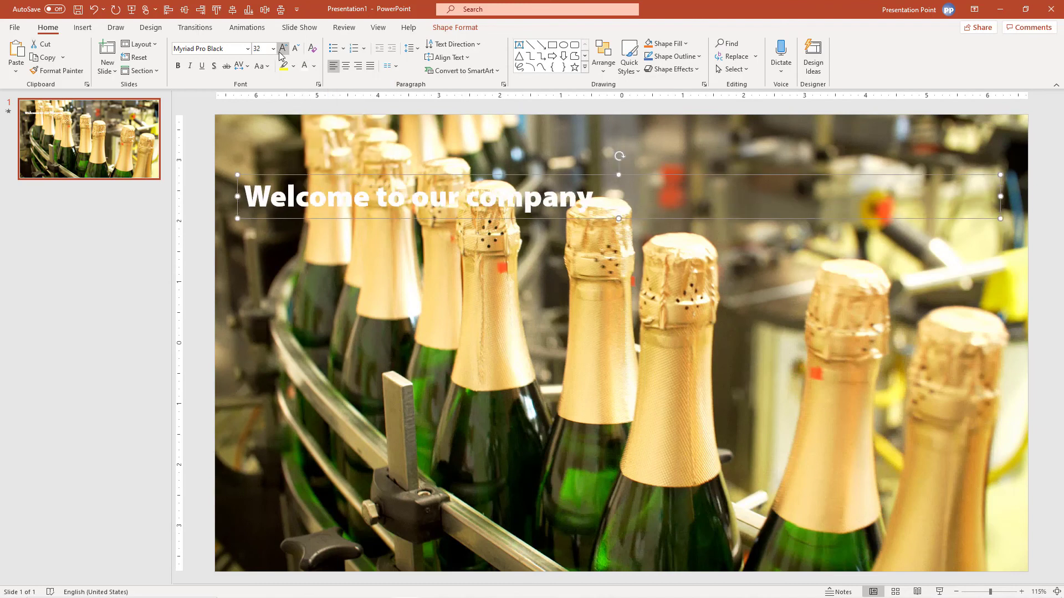
left_click(282, 49)
left_click(282, 49)
left_click(282, 49)
left_click(282, 49)
left_click(282, 50)
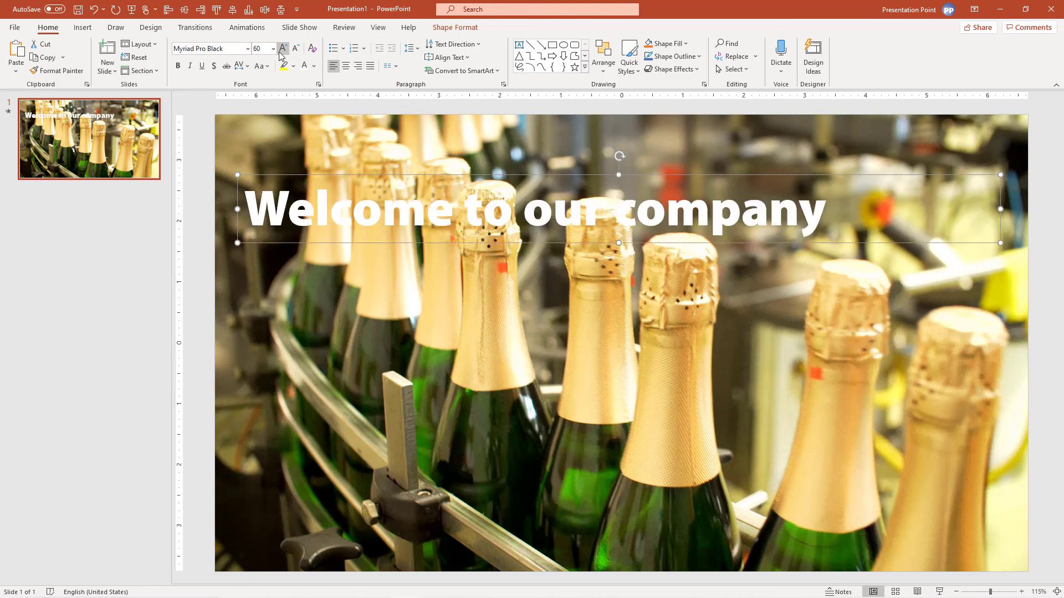
left_click(281, 50)
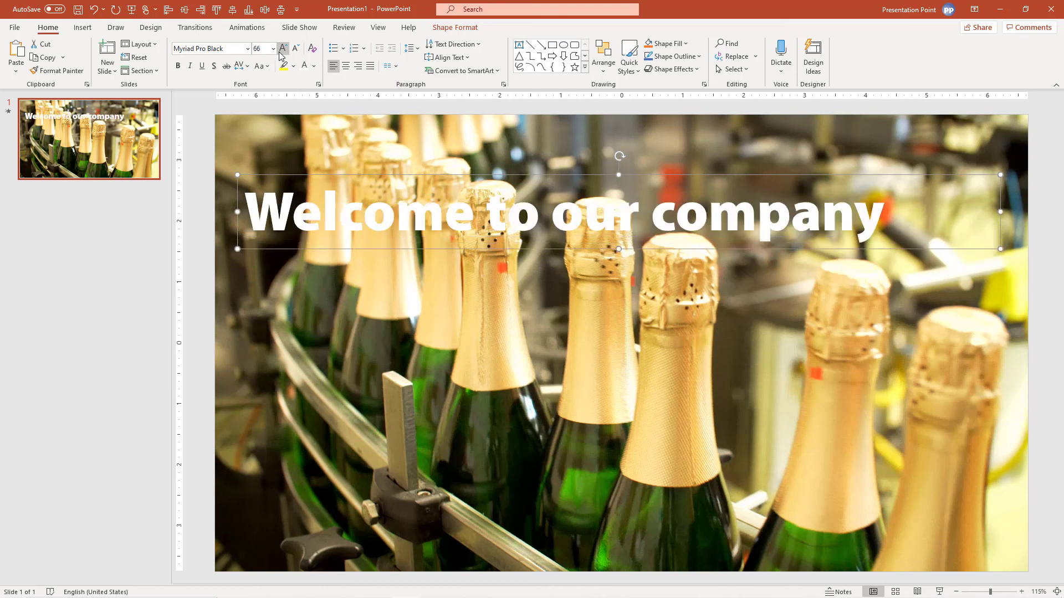
left_click(346, 66)
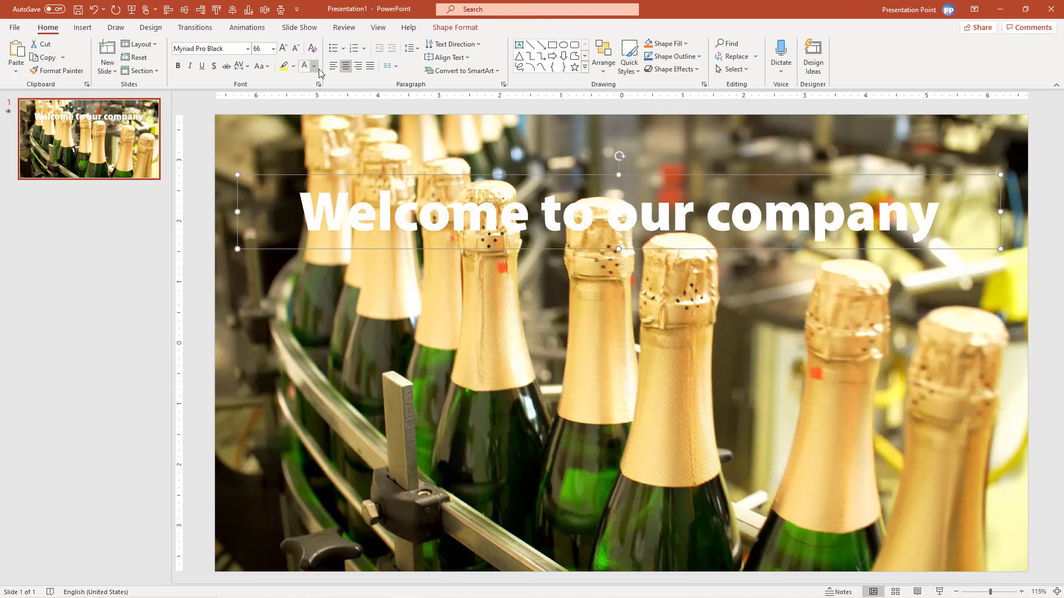
Fill the welcome text box with dark grey at 42% transparency
right_click(323, 173)
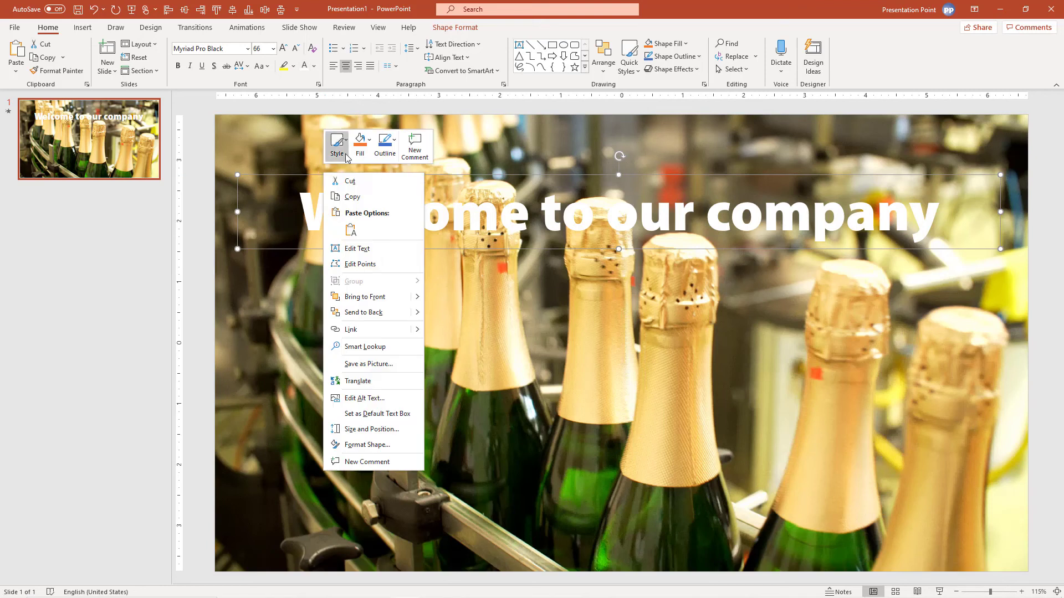
left_click(360, 146)
left_click(360, 145)
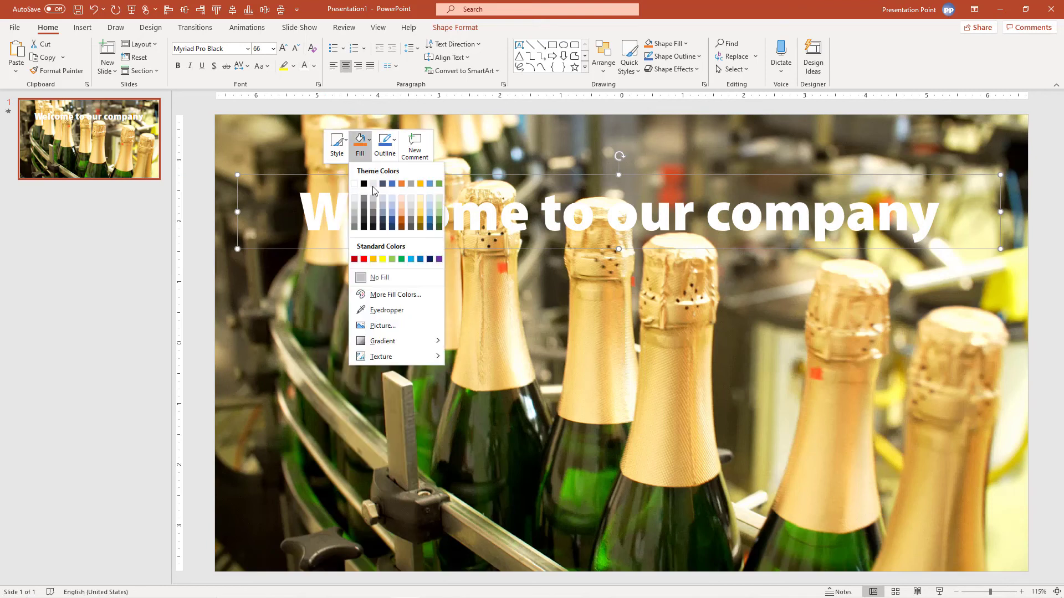
left_click(377, 297)
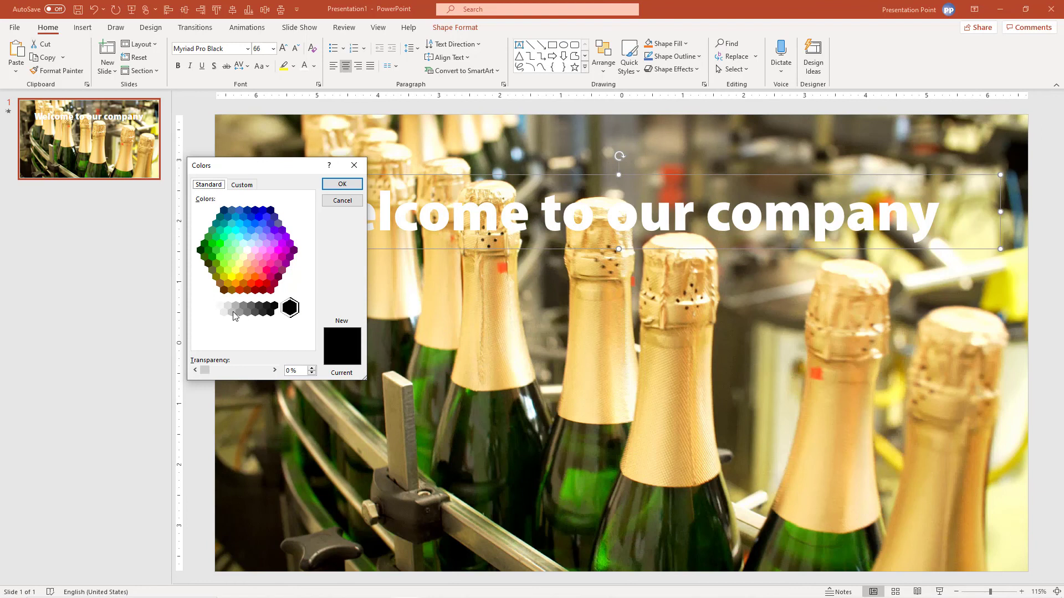
left_click(231, 312)
left_click(239, 312)
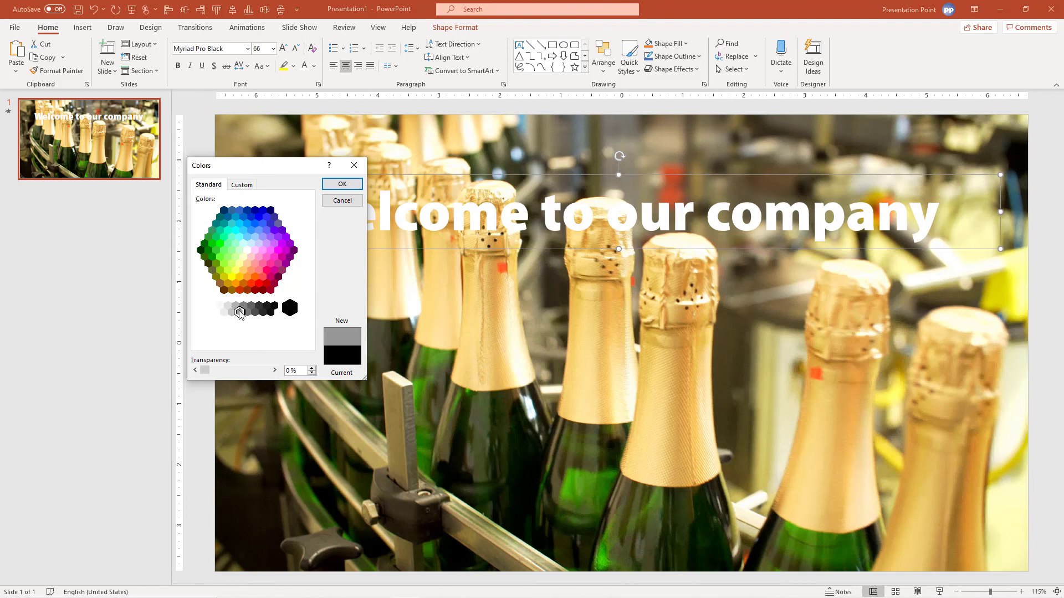
left_click_drag(205, 370, 230, 371)
left_click(341, 184)
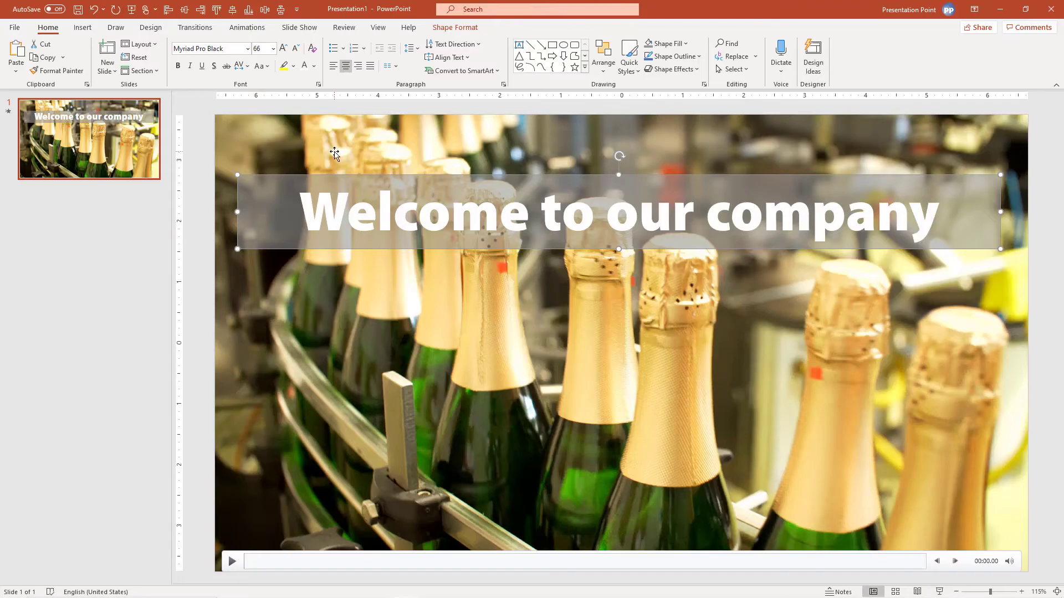
Set the factory video to start Automatically and tick Loop until Stopped
left_click(334, 152)
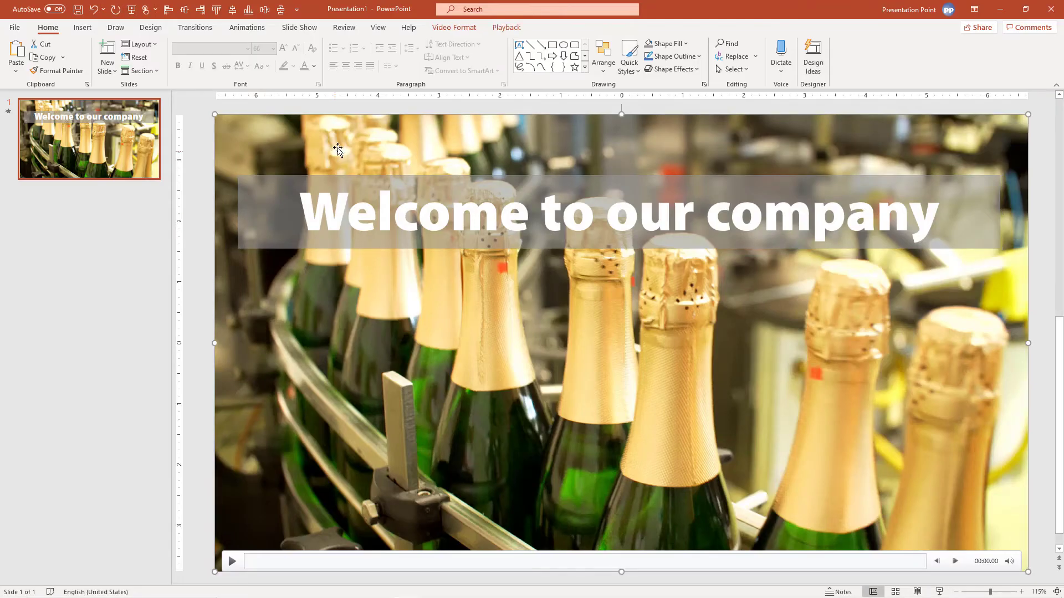
left_click(501, 29)
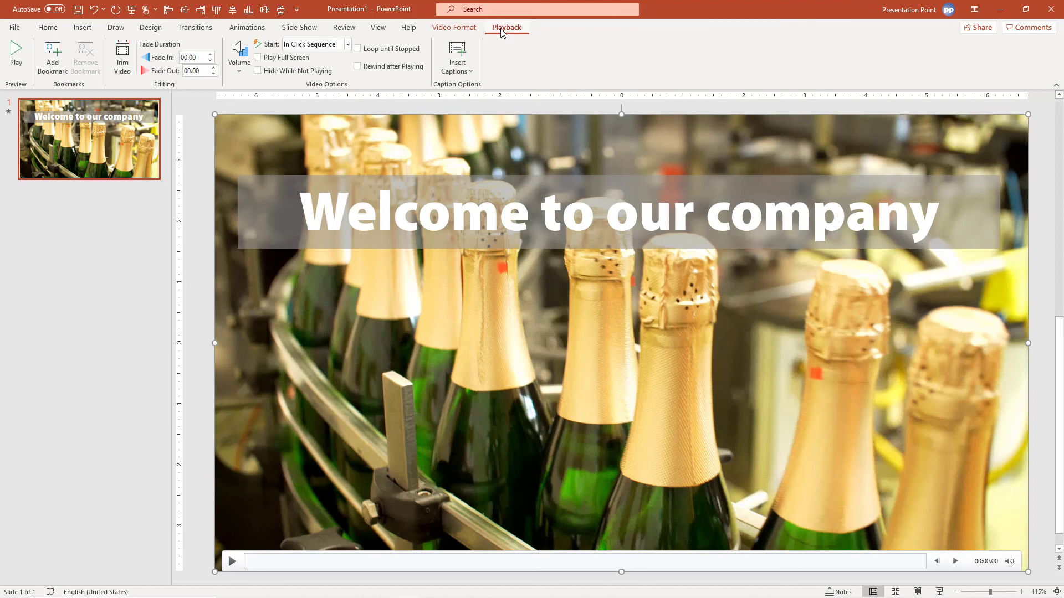
left_click(348, 44)
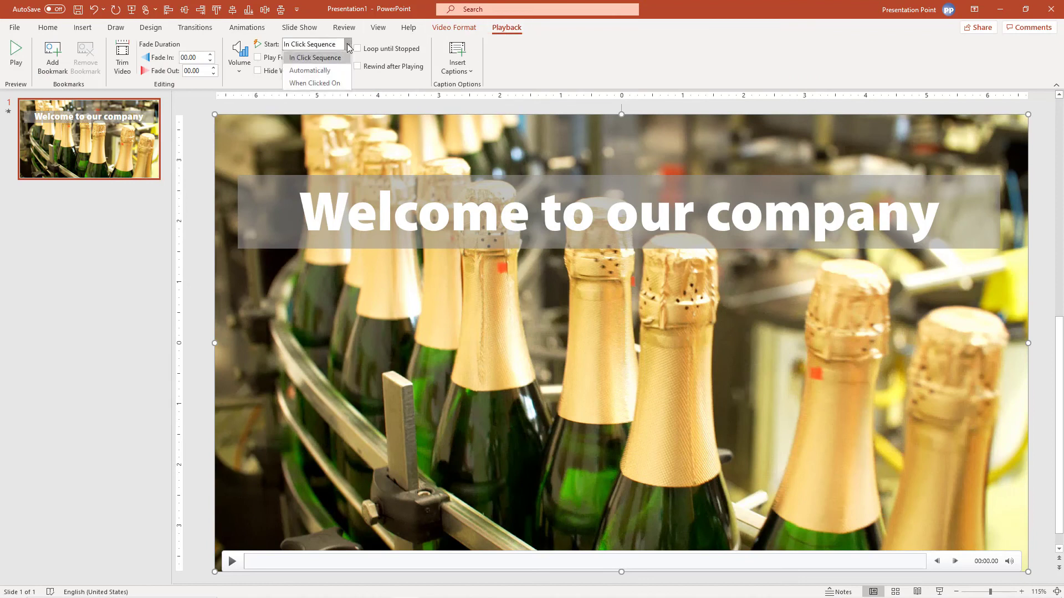
left_click(310, 56)
key("Down")
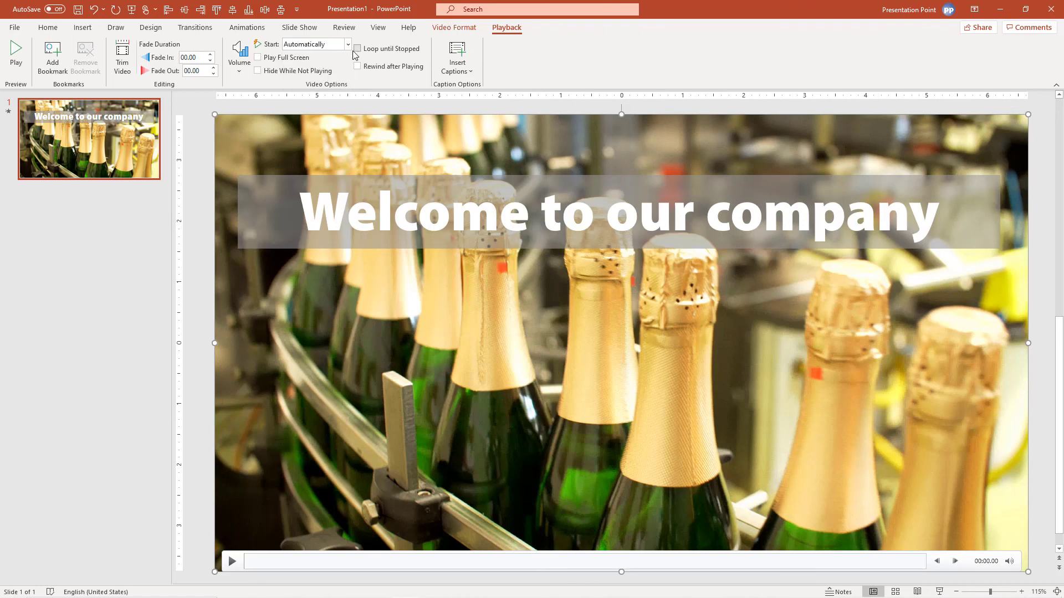
left_click(357, 50)
Open the Slide Show settings to turn off Show Media Controls
left_click(300, 28)
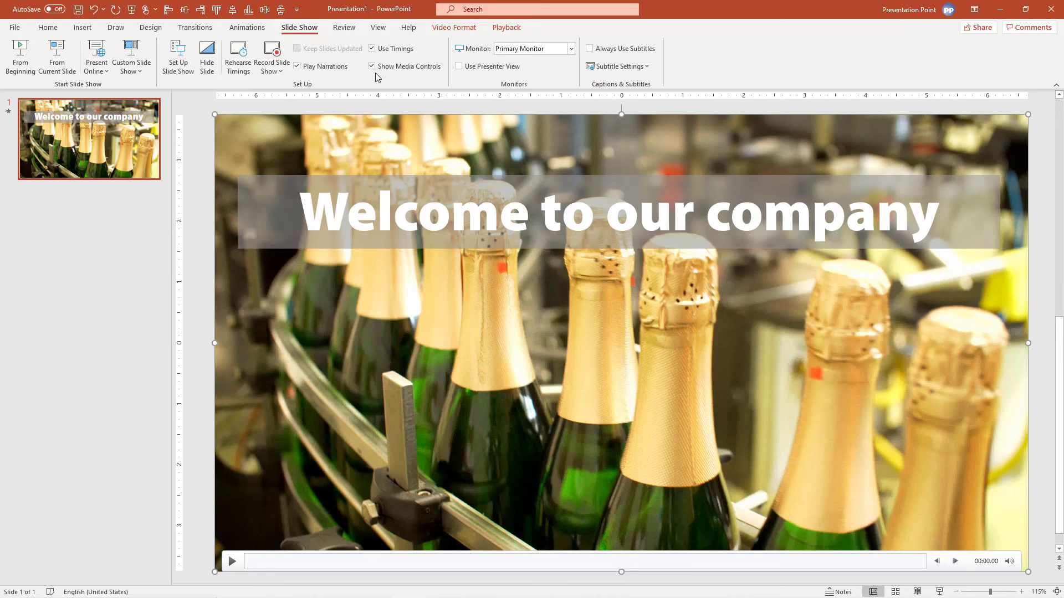